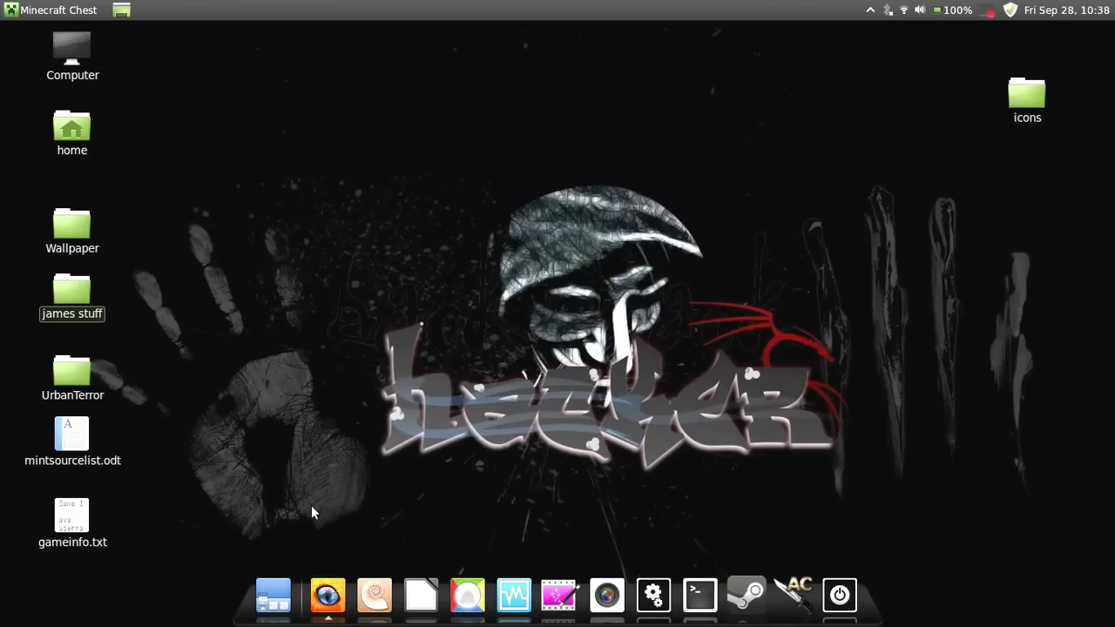
In Firefox, download minecraft.jar from the Minecraft page using Save File instead of Archive Manager
click(327, 594)
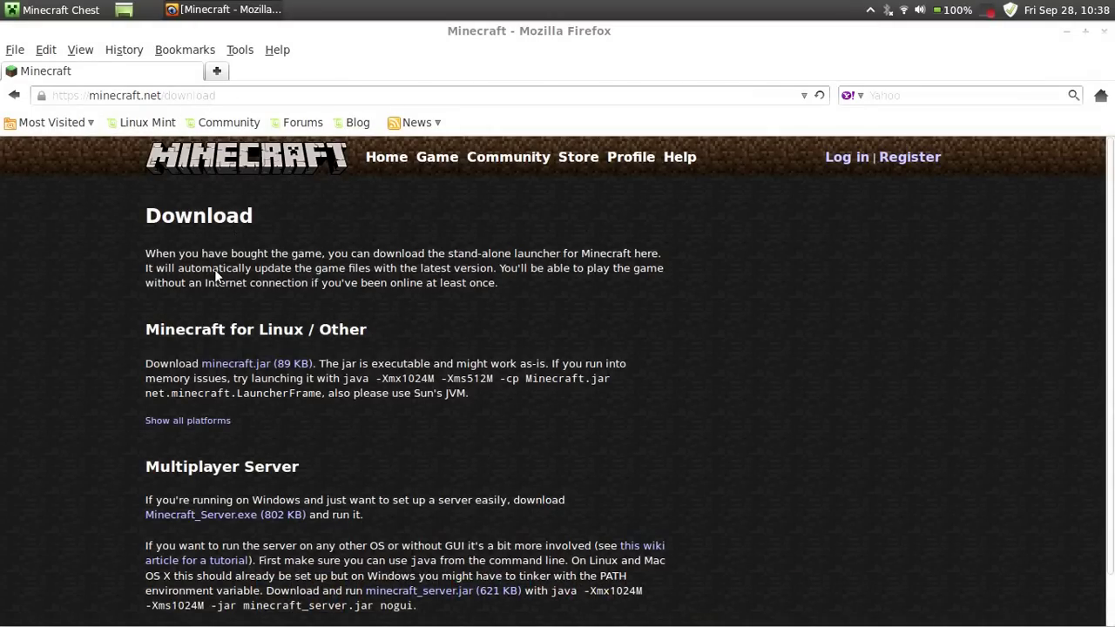
click(255, 366)
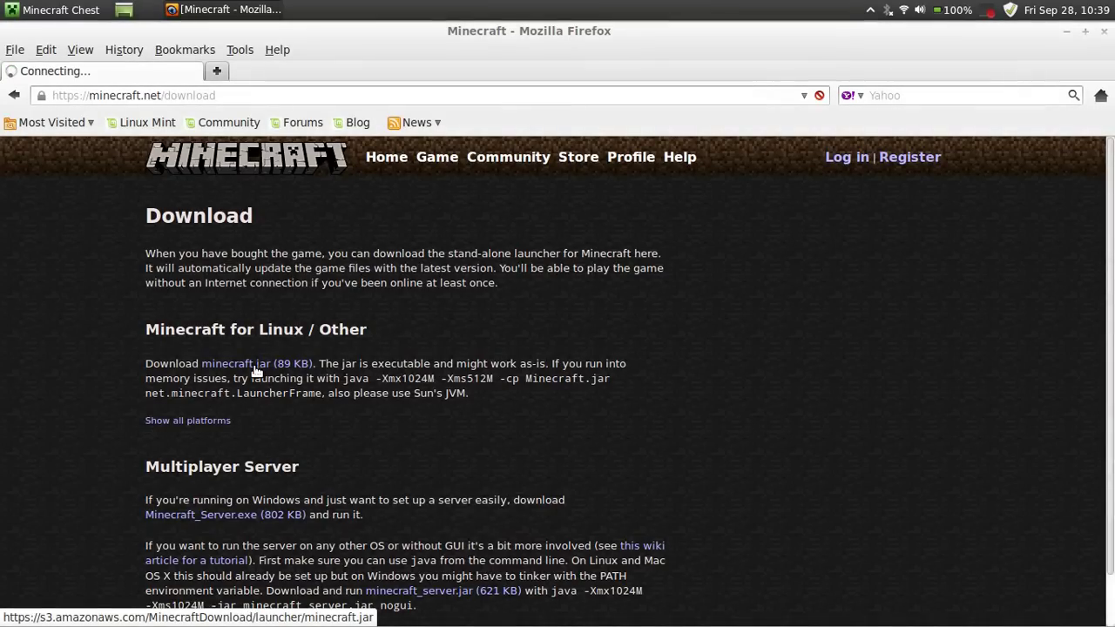
click(267, 320)
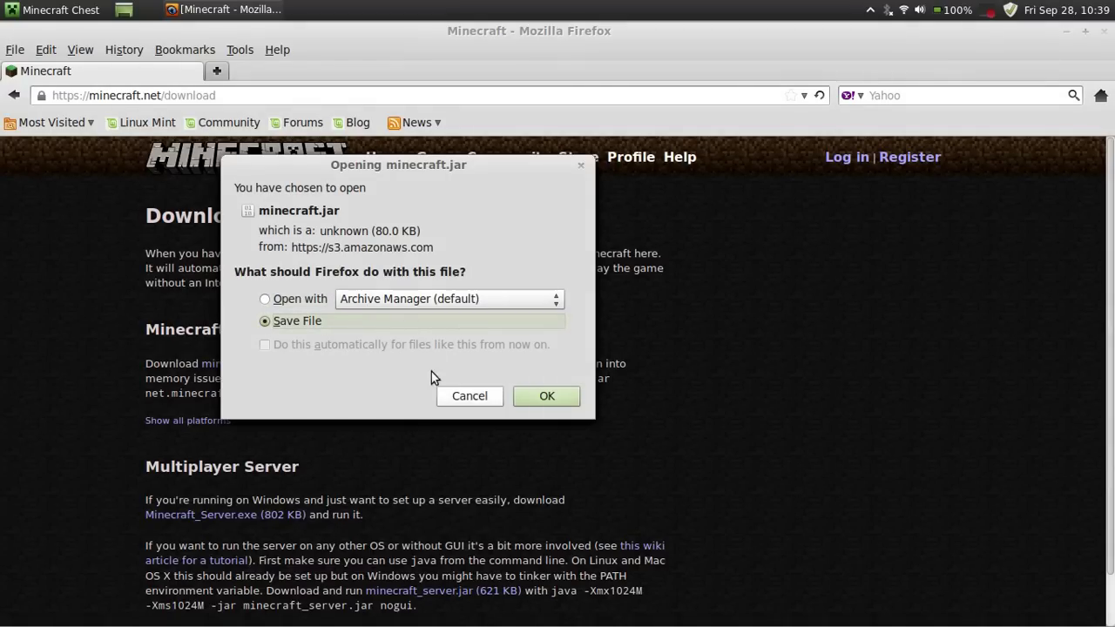
click(551, 393)
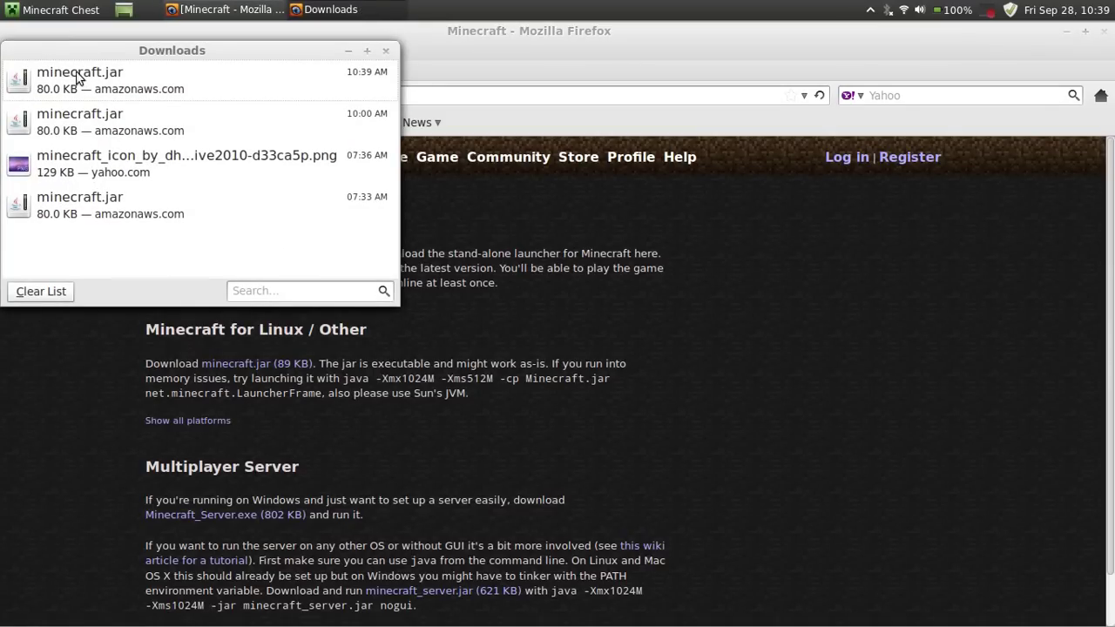
Open the Downloads folder holding minecraft.jar and move its window to workspace 2
right_click(83, 73)
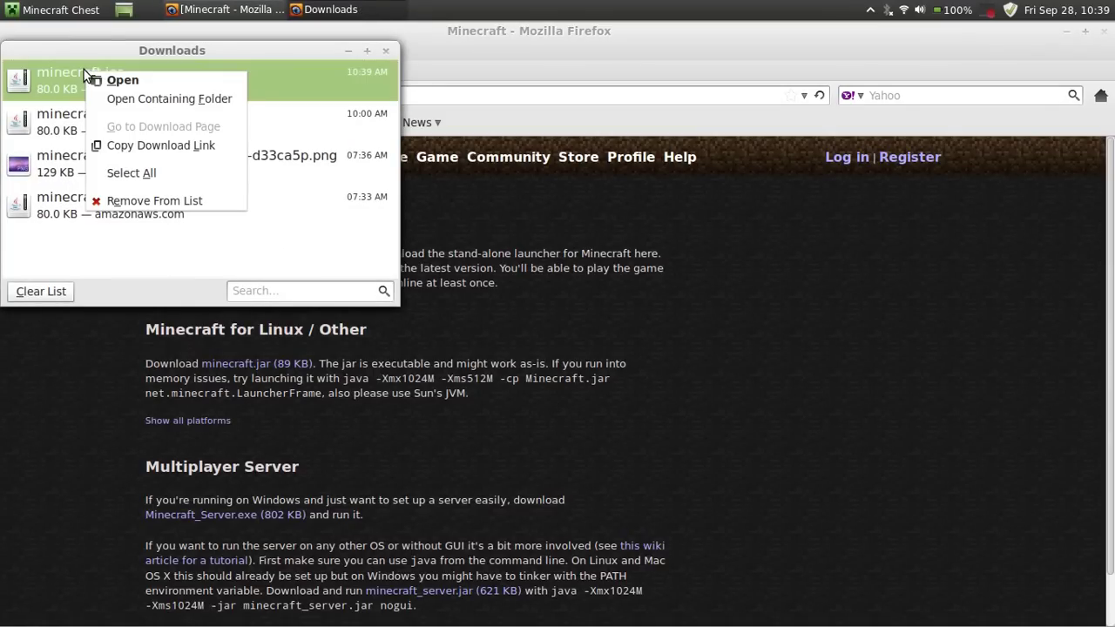
click(137, 100)
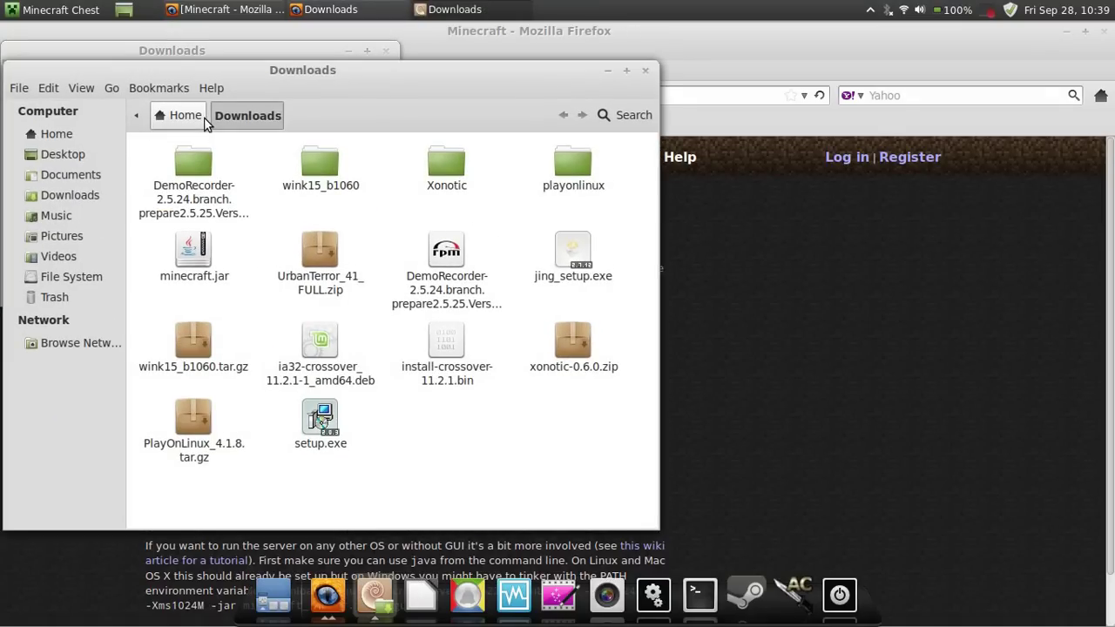
mouse_move(0, 0)
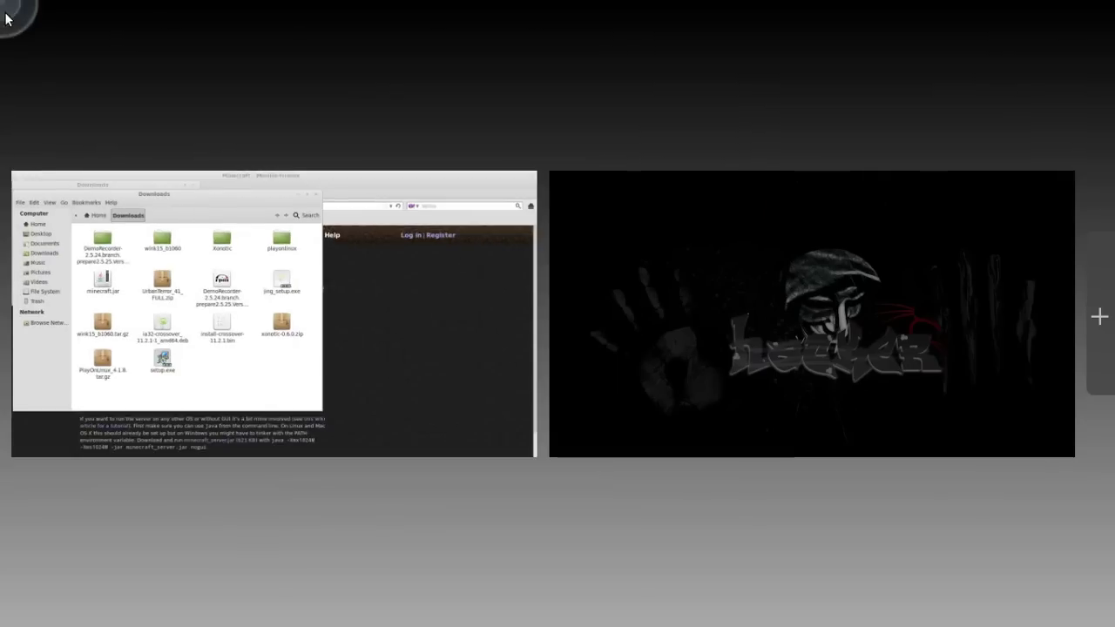
drag(255, 367, 615, 344)
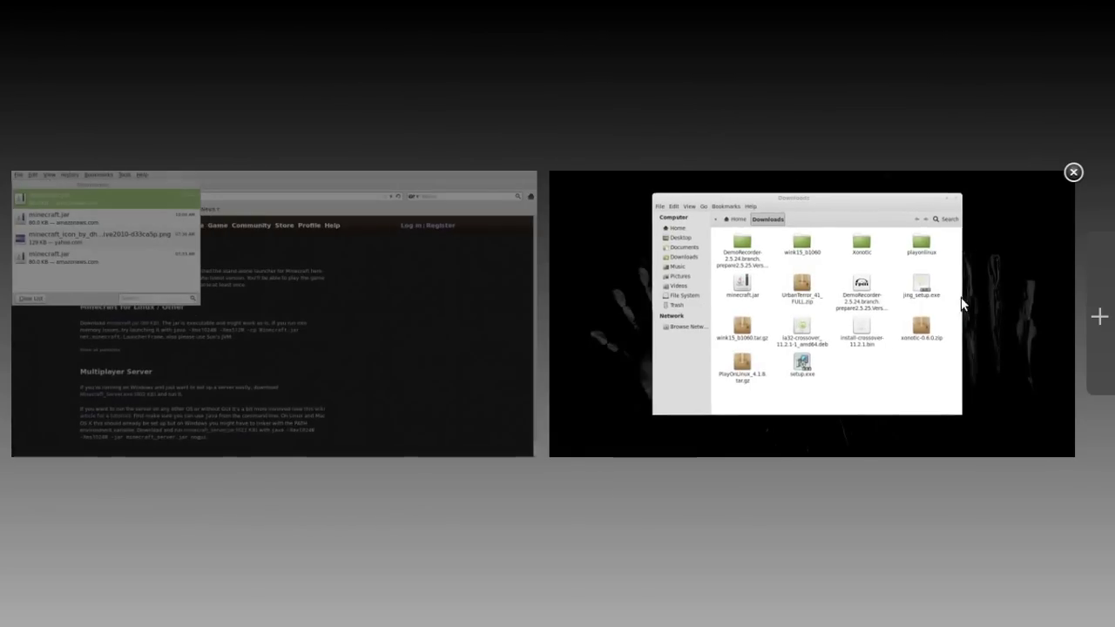
click(1008, 304)
Drag minecraft.jar from Downloads onto the desktop and close the folder window
drag(205, 255, 490, 229)
drag(692, 215, 983, 248)
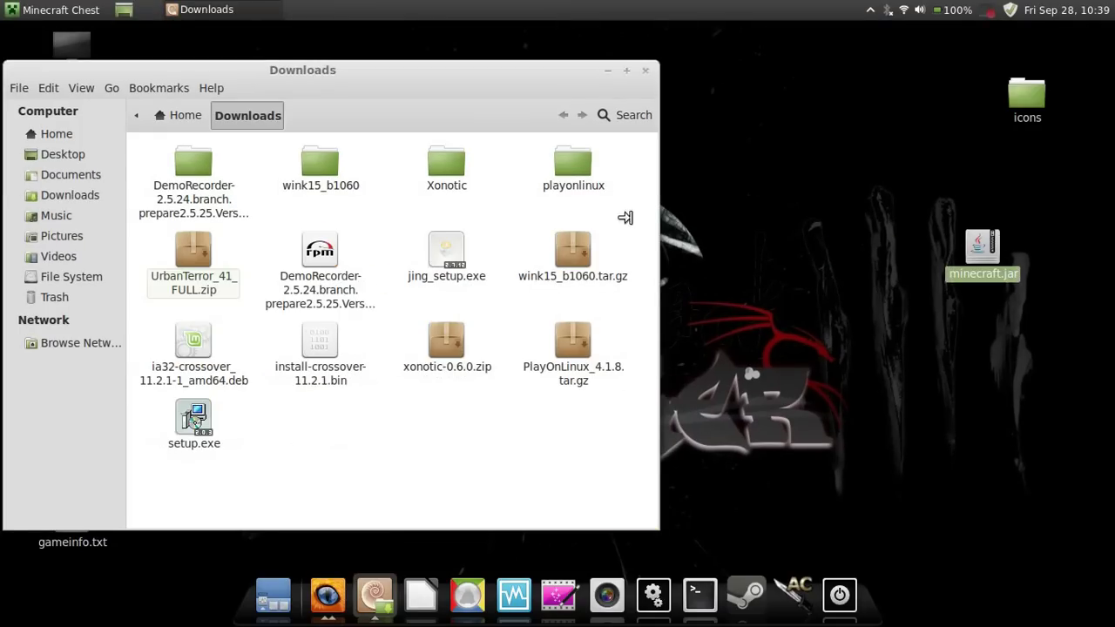
click(644, 71)
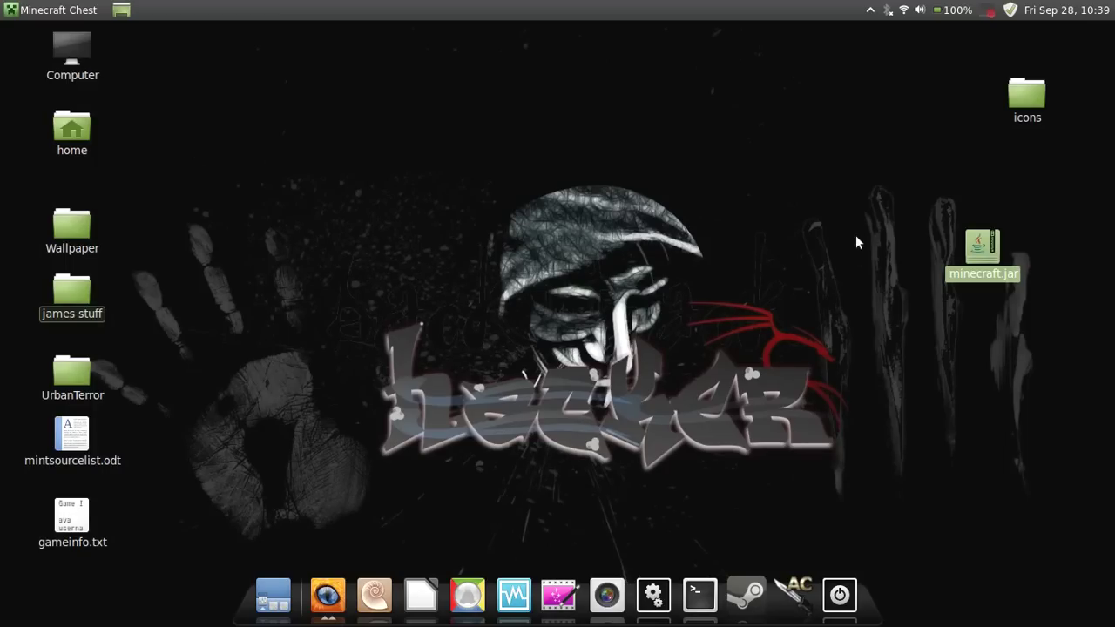
Place minecraft.jar near the desktop's top left and try running it, dismissing the Blocked warning
drag(983, 248, 277, 129)
double_click(277, 129)
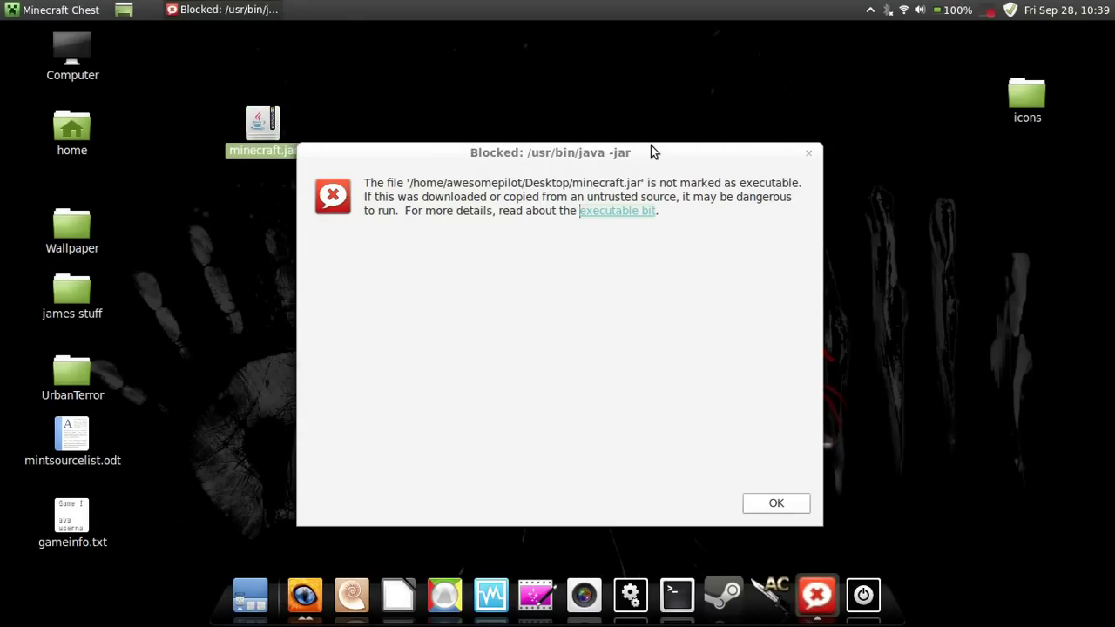
click(810, 153)
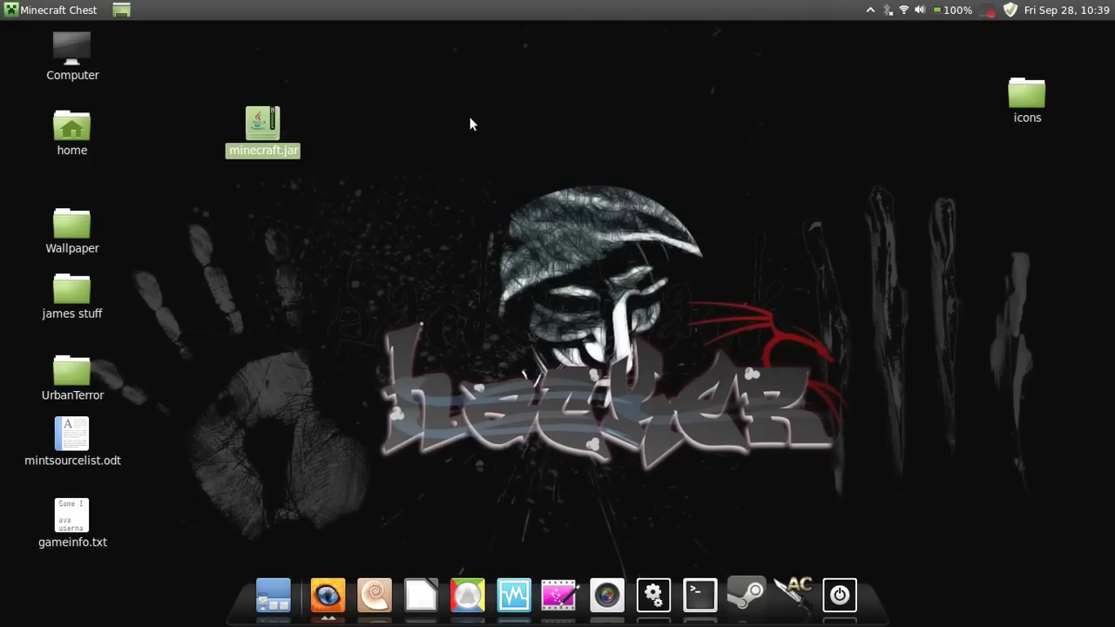
Check minecraft.jar's Permissions in its Properties dialog and close it unchanged
right_click(265, 116)
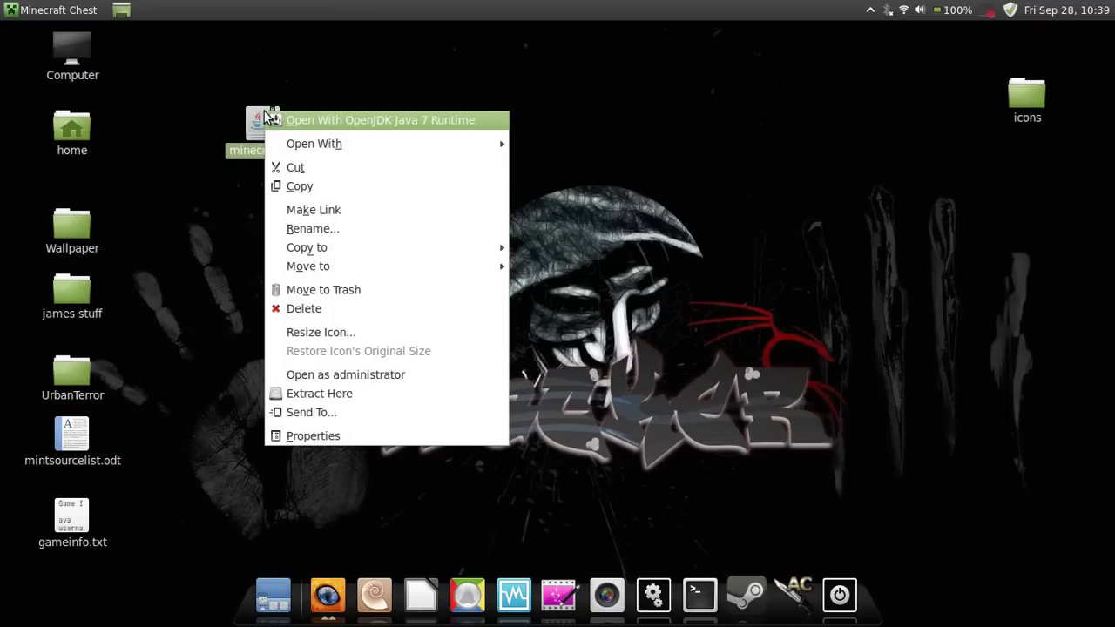
click(299, 433)
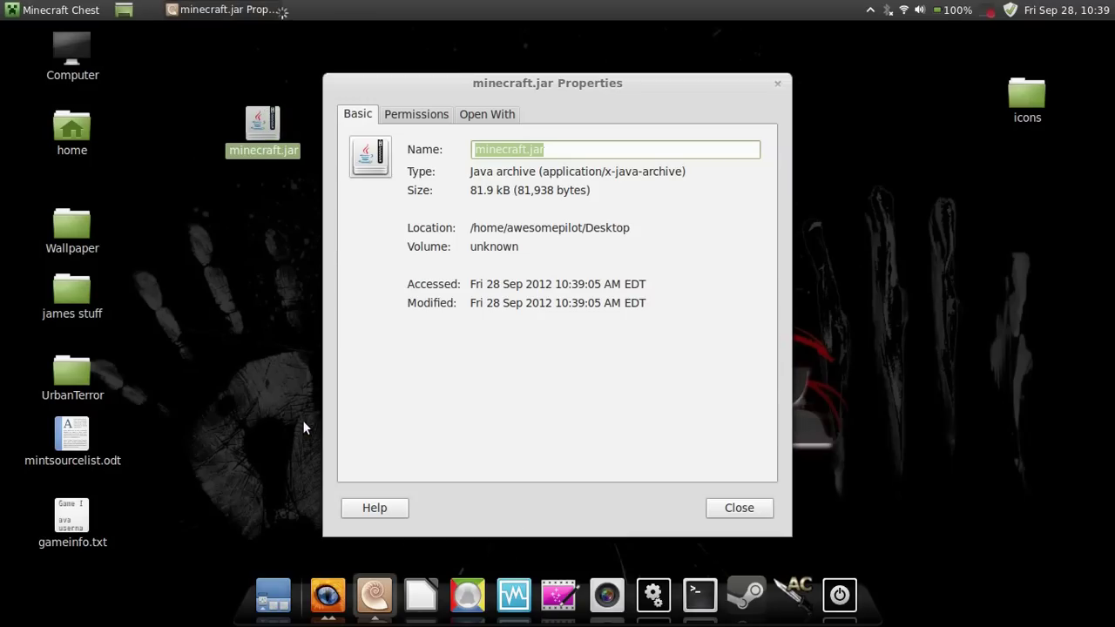
click(428, 115)
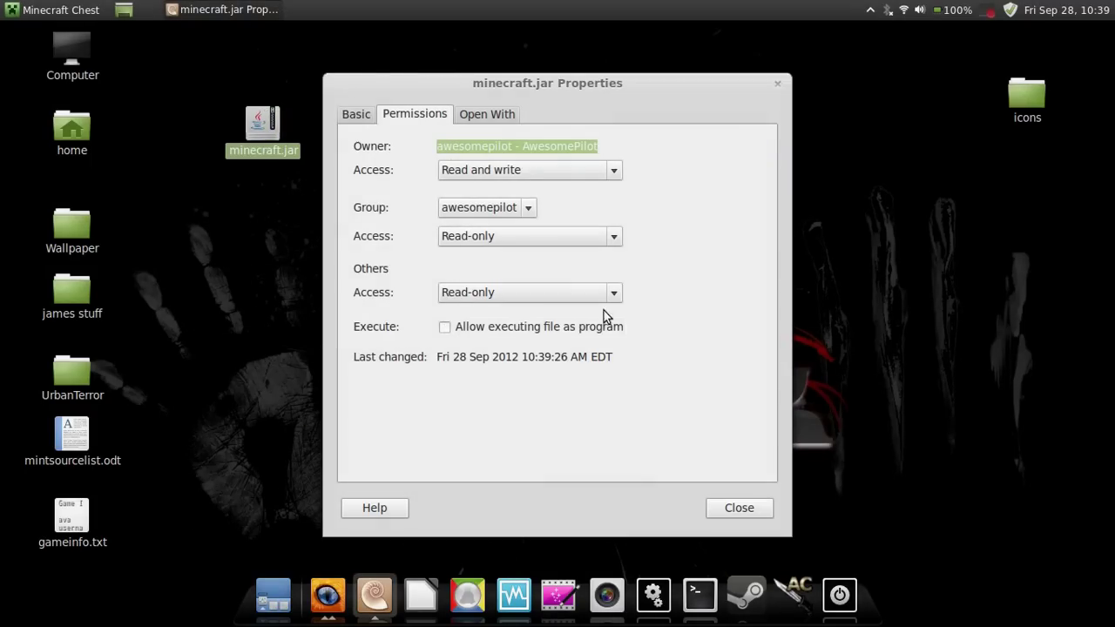
click(744, 511)
In a new terminal on the right, change into Desktop and list its files
click(699, 588)
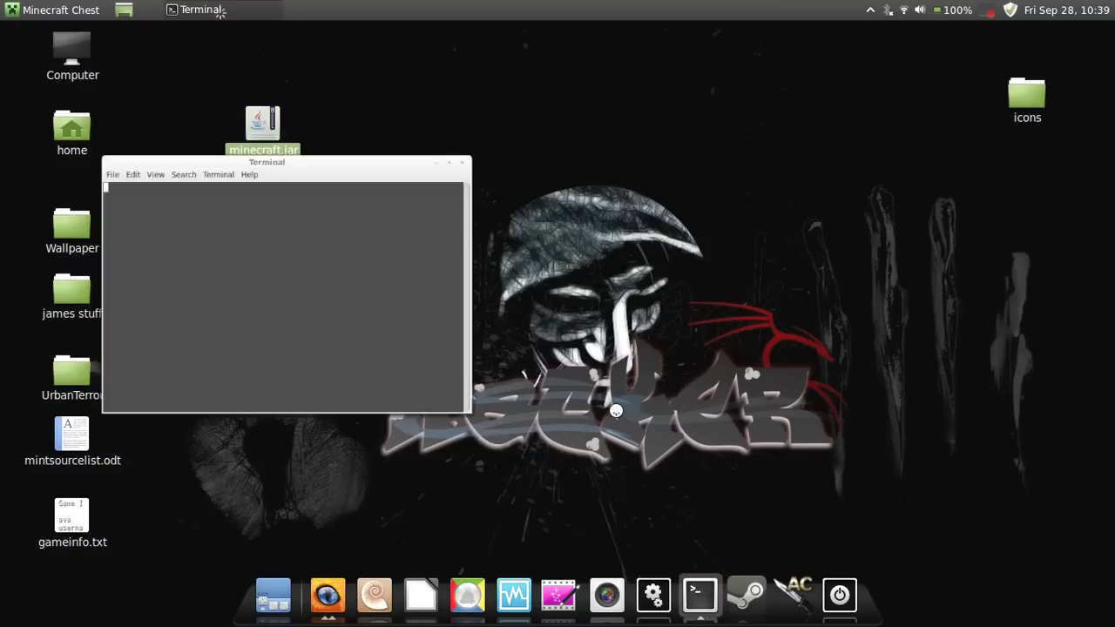
drag(255, 106, 680, 115)
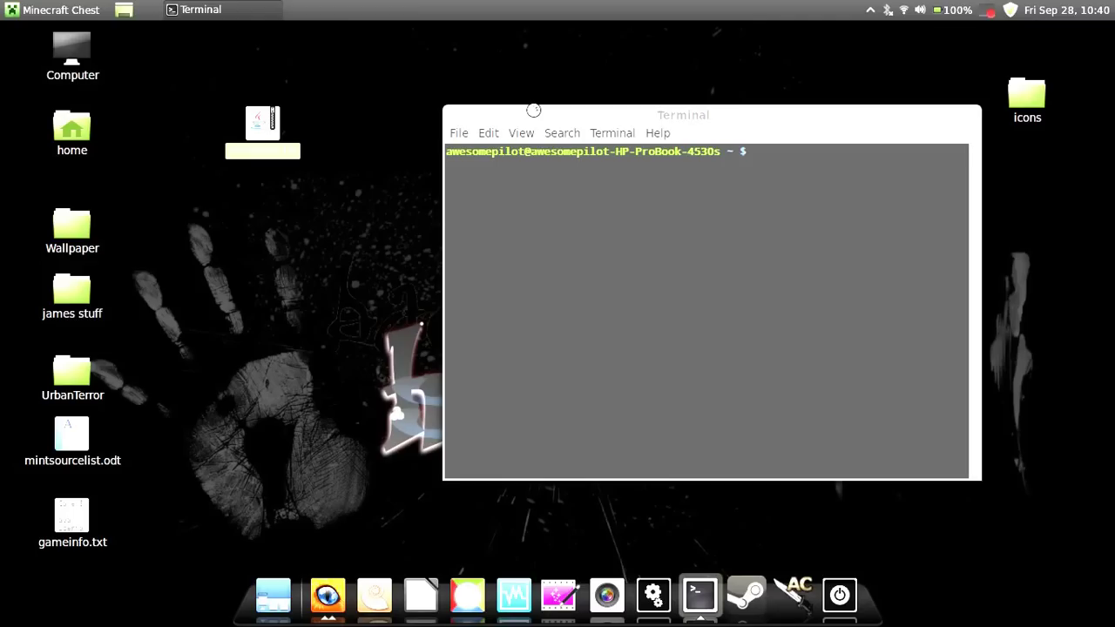
text(cd Desktop)
key(Return)
text(ls)
key(Return)
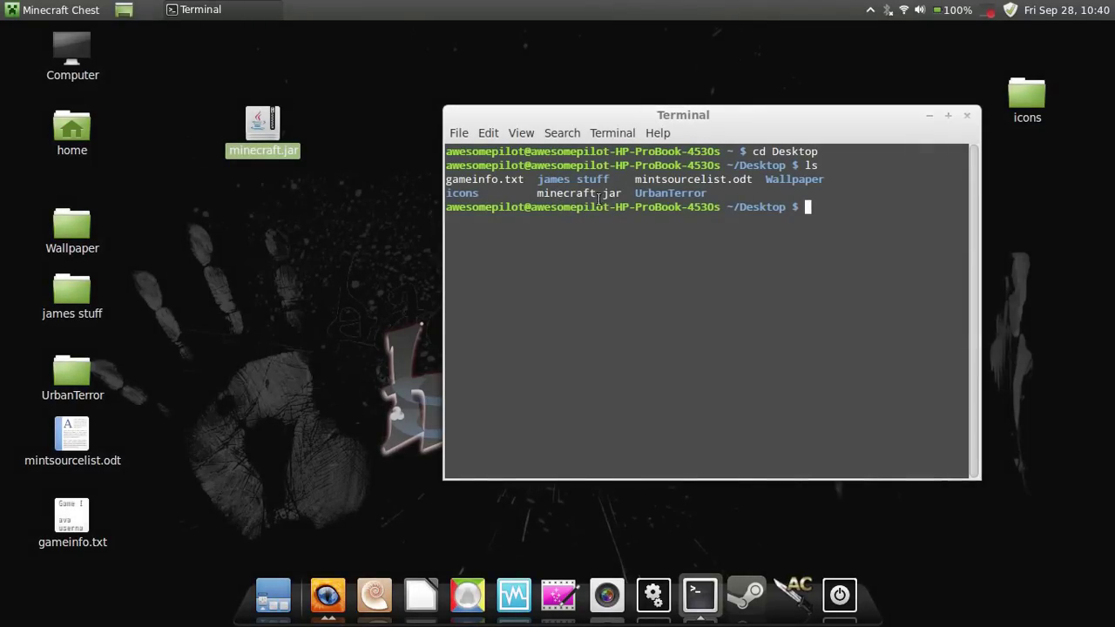
Run chmod +x minecraft.jar to make the launcher executable
click(588, 136)
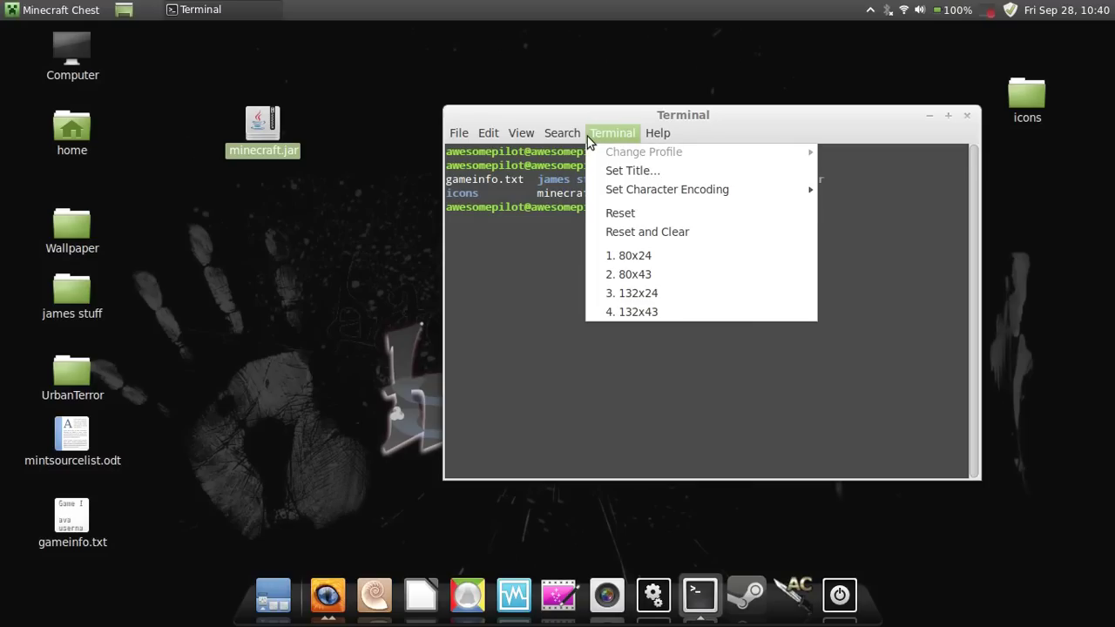
click(951, 237)
text(od)
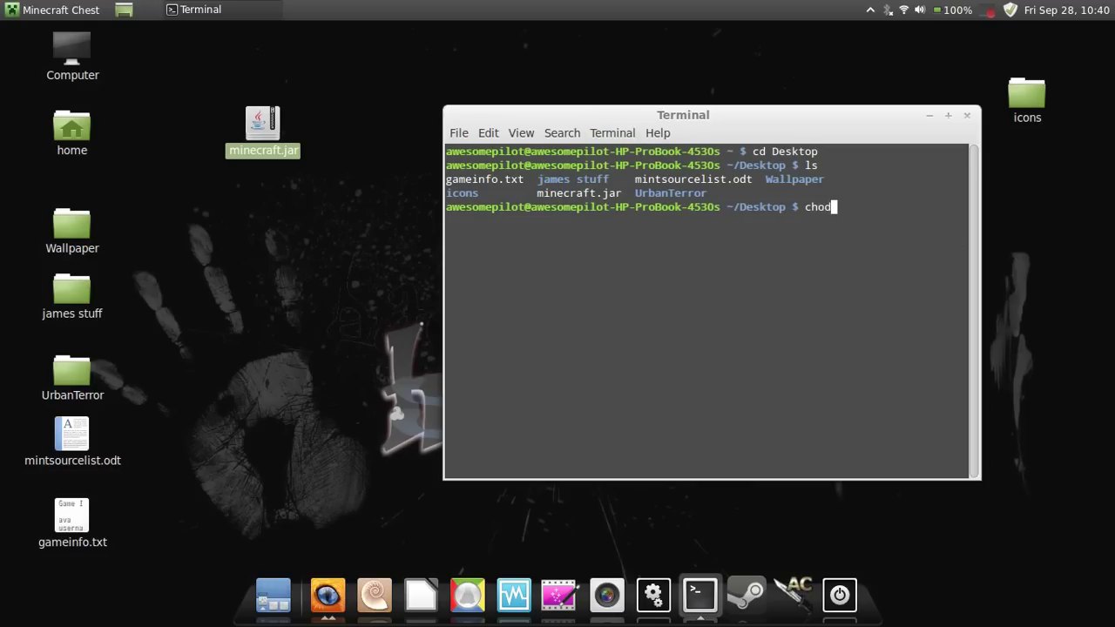
key(BackSpace)
key(BackSpace)
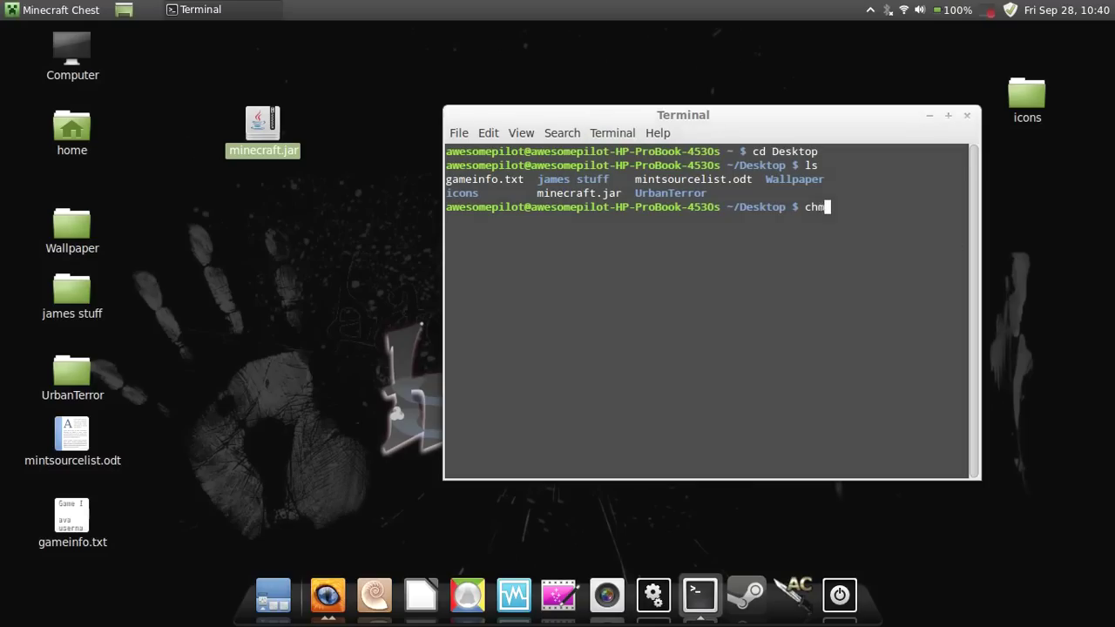
text(mod +)
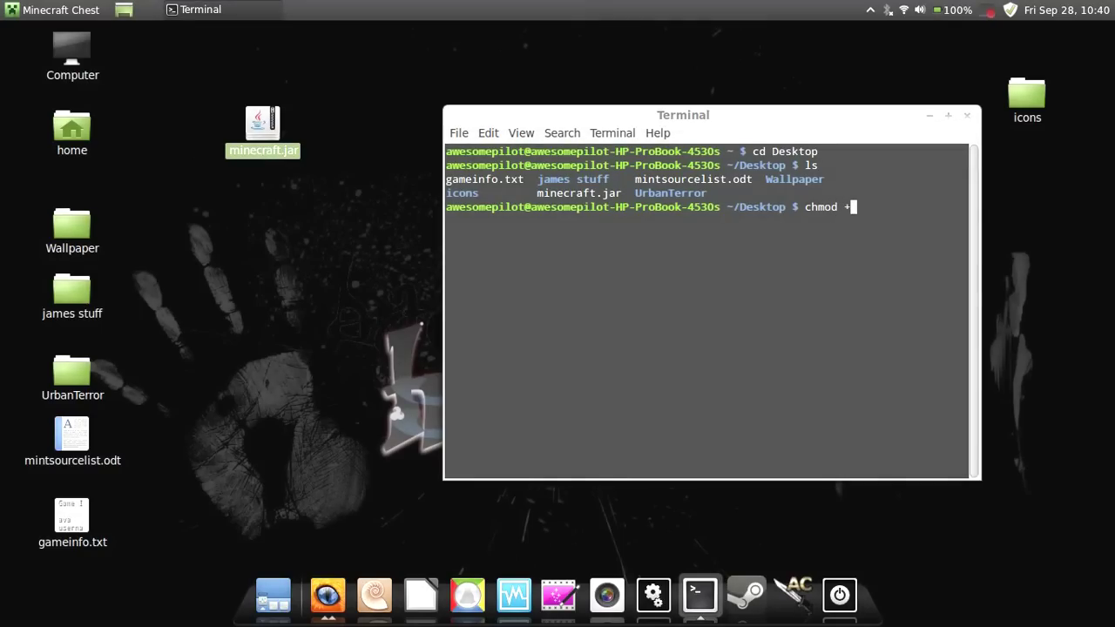
text(x minecraft.jar)
key(Return)
Run ls to confirm minecraft.jar is now executable, then close the terminal
text(ls)
key(Return)
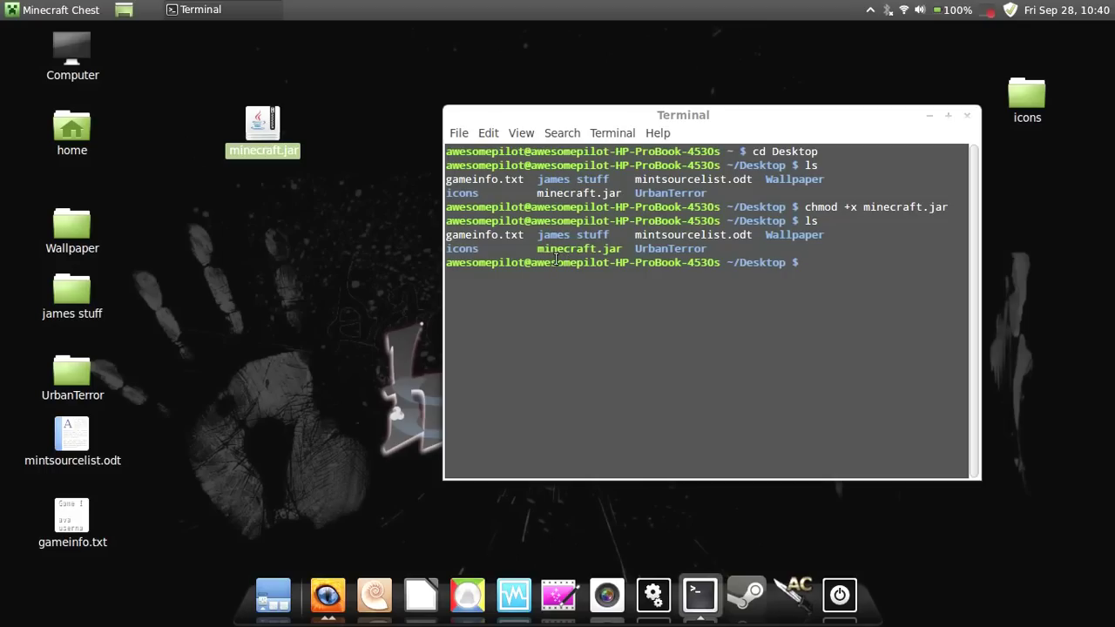
text(cdv)
key(BackSpace)
key(BackSpace)
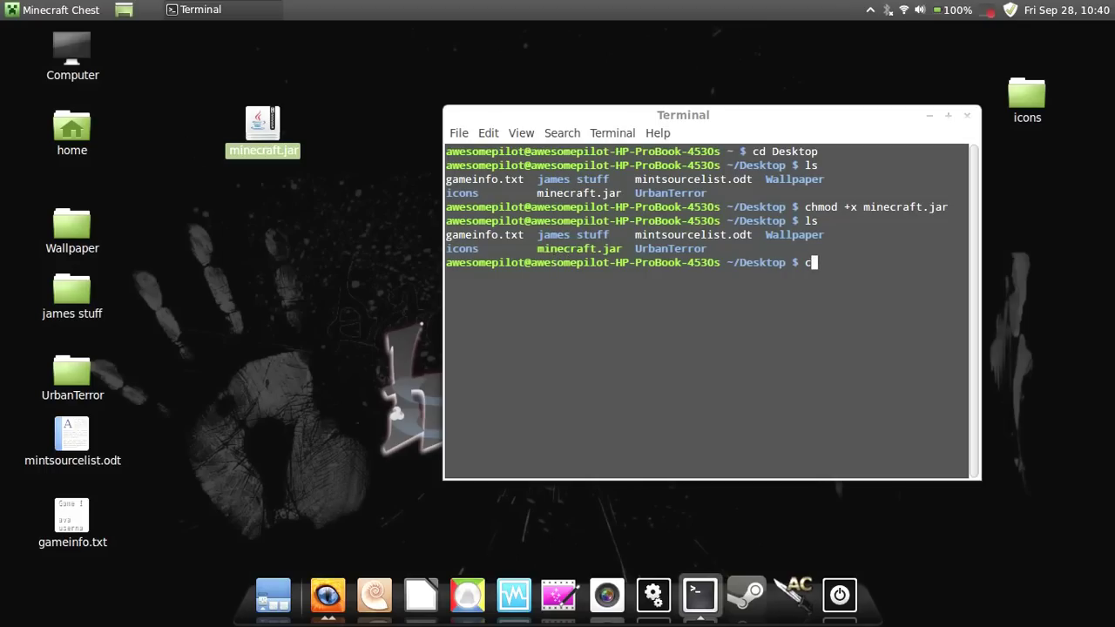
click(968, 116)
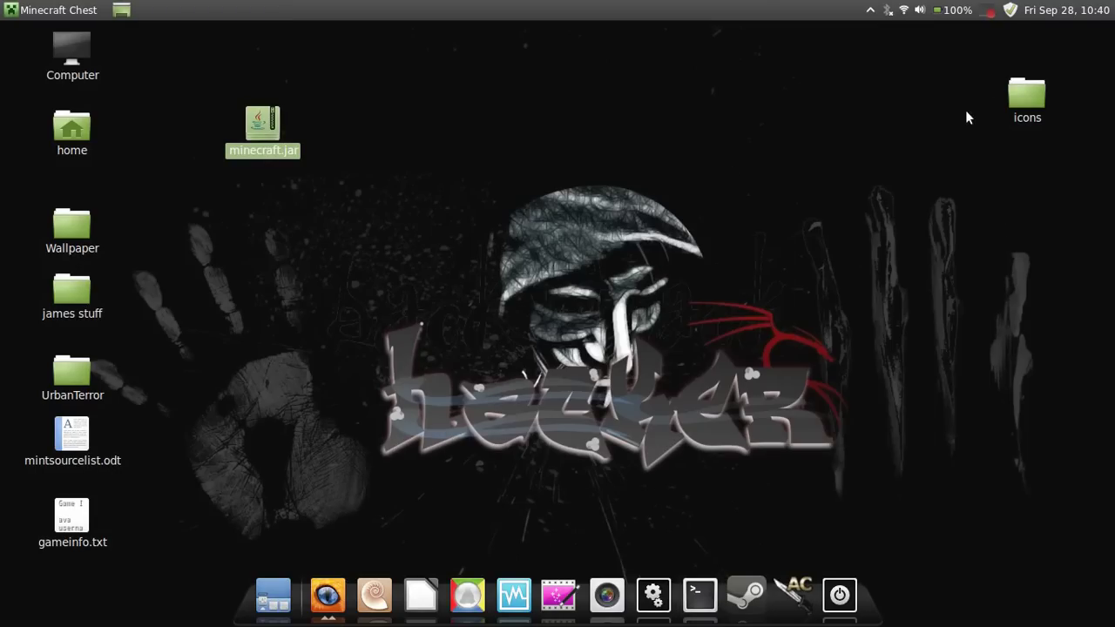
right_click(256, 131)
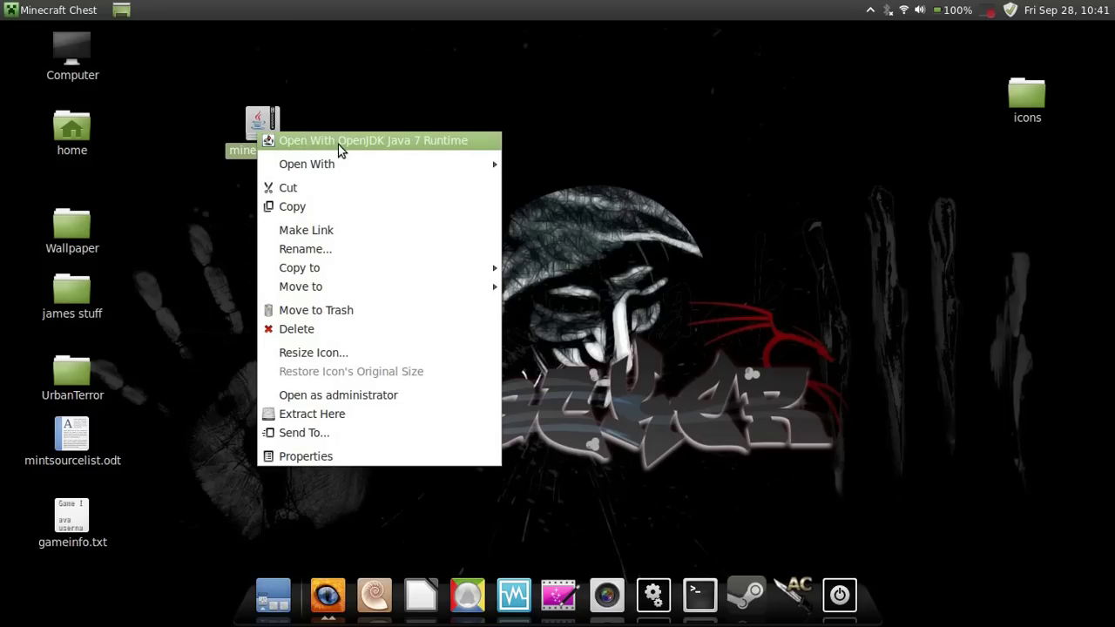
mouse_move(307, 161)
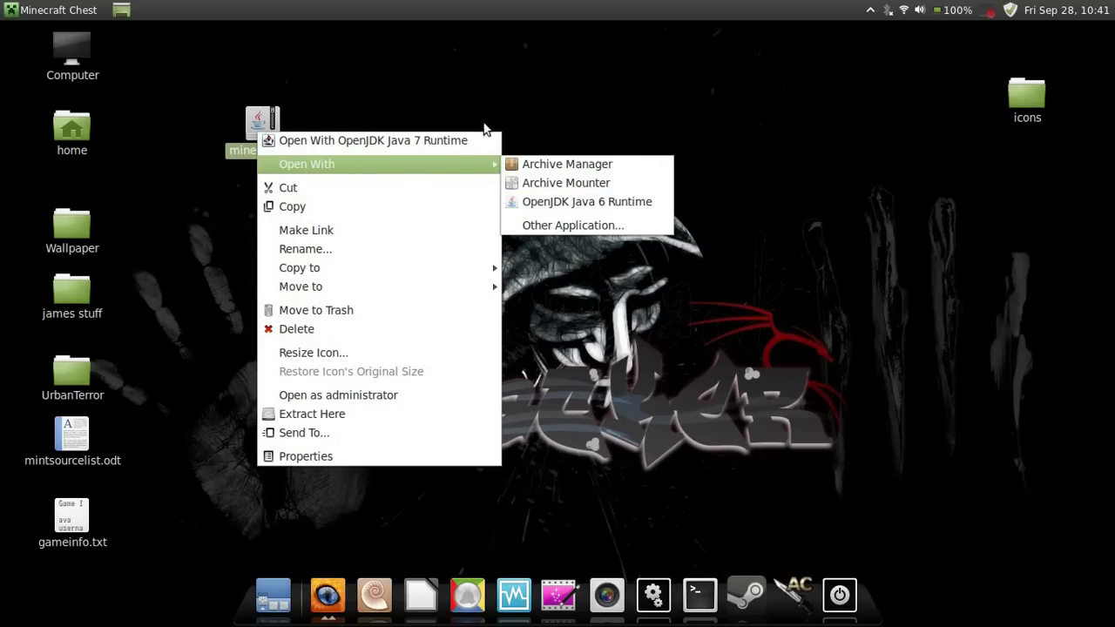
click(406, 84)
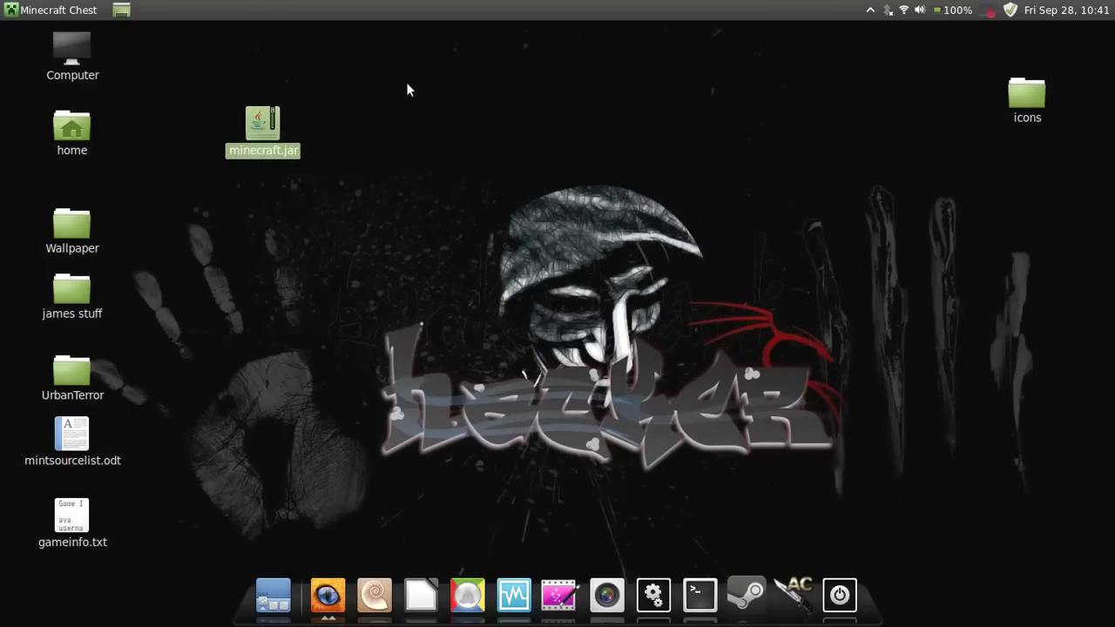
Launch minecraft.jar, close the duplicate launcher window, and nudge the remaining one up
double_click(263, 124)
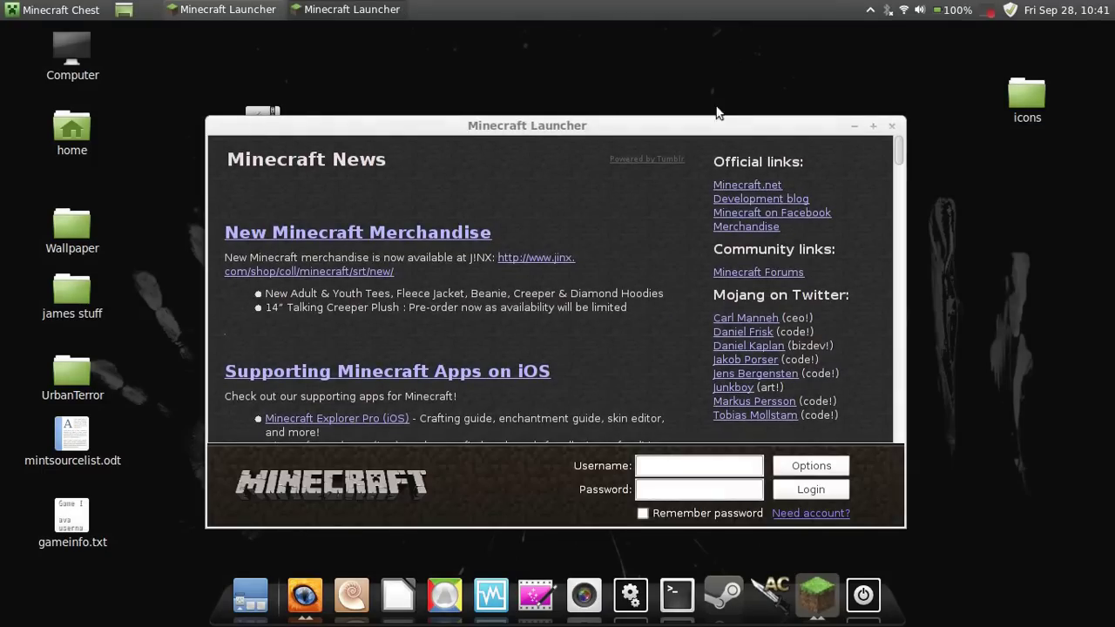
click(891, 125)
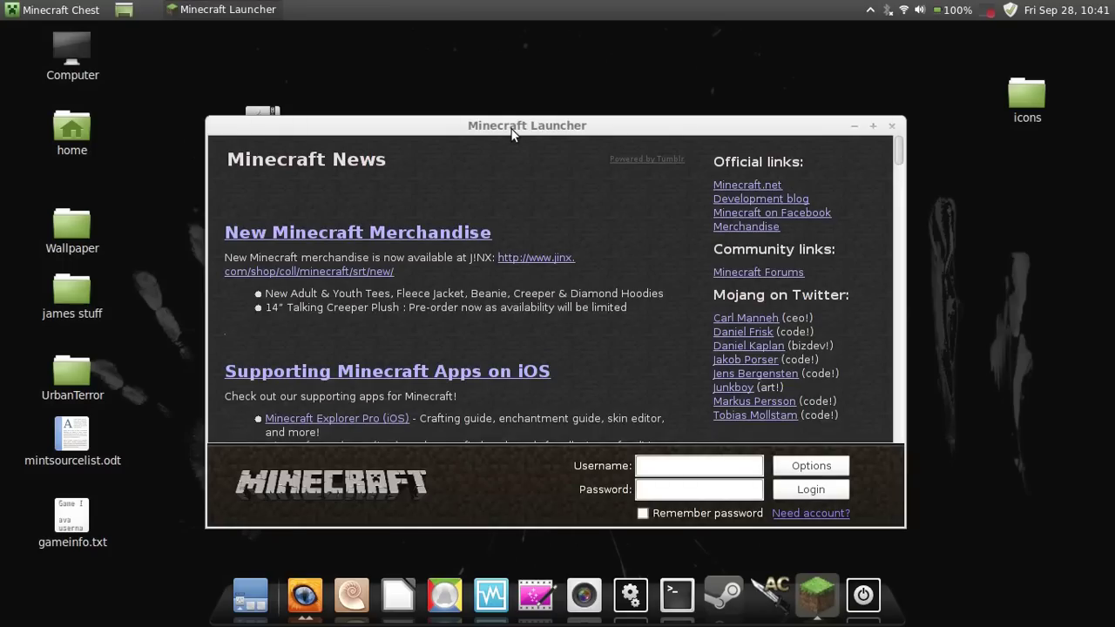
drag(513, 130, 531, 100)
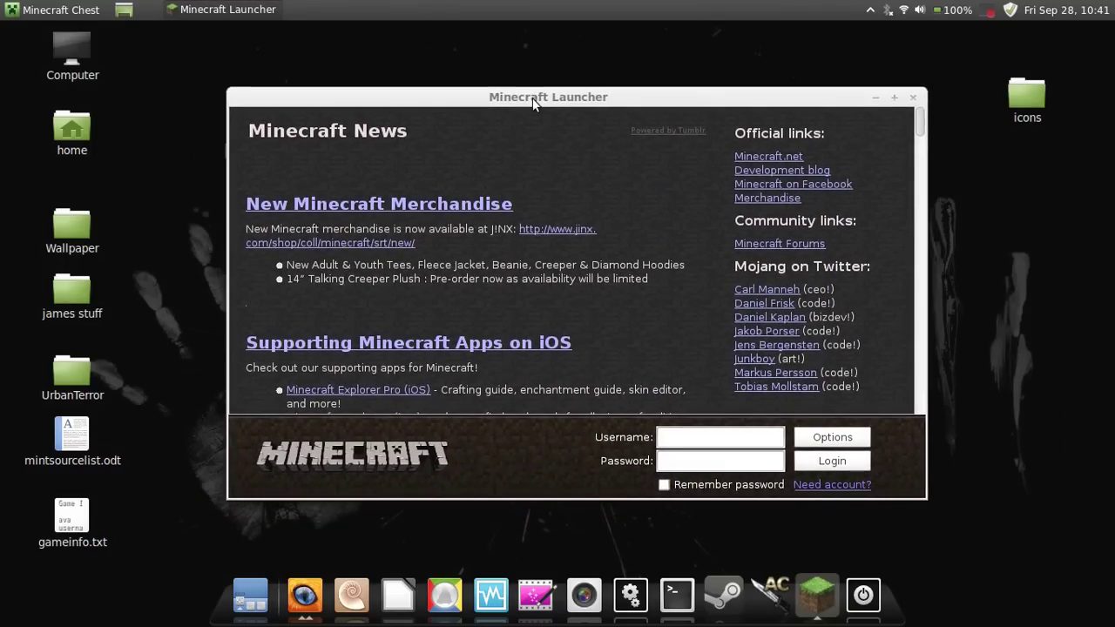